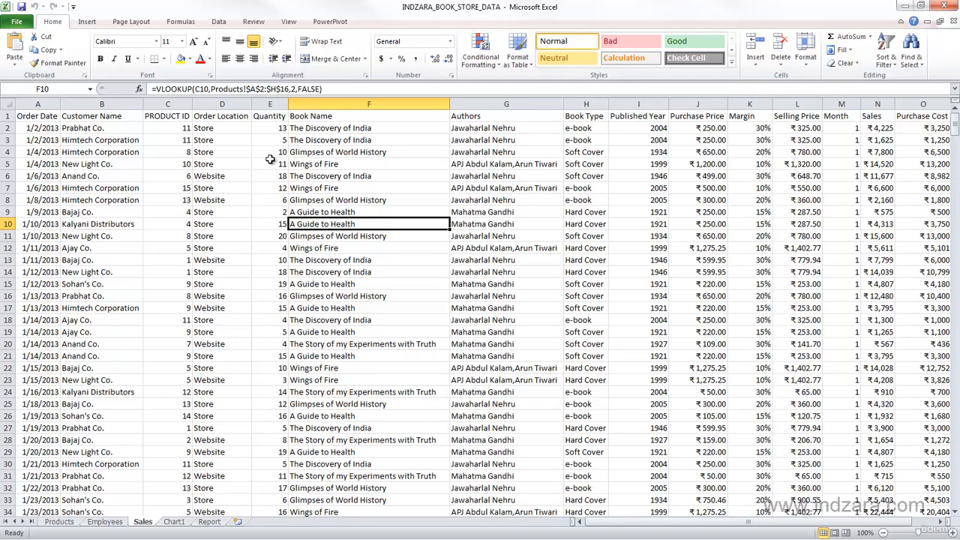
# - Create a PivotTable from the Sales data range A1:O569 on a new worksheet, and place that worksheet after the Report sheet
pyautogui.scroll(-6, 414, 260)
pyautogui.scroll(6, 413, 260)
pyautogui.click(214, 176)
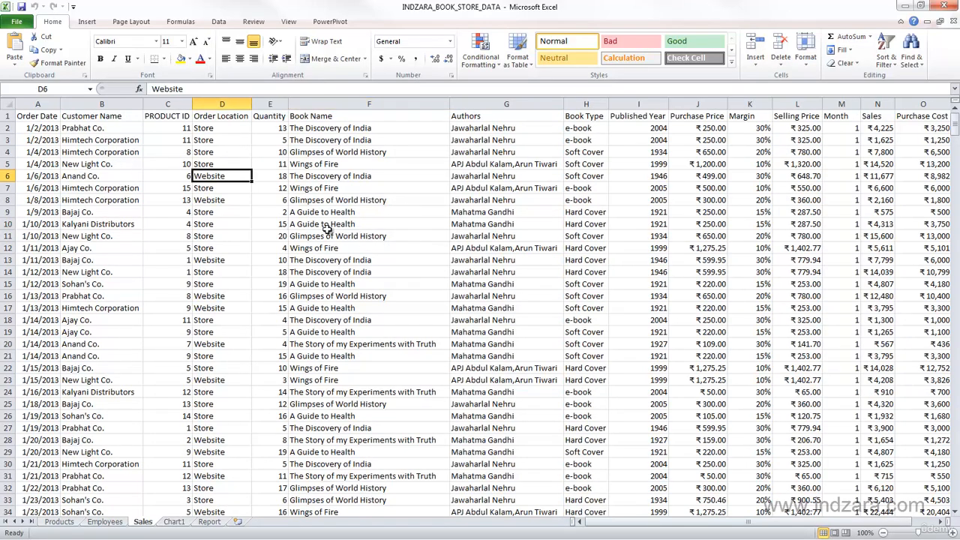
pyautogui.click(87, 22)
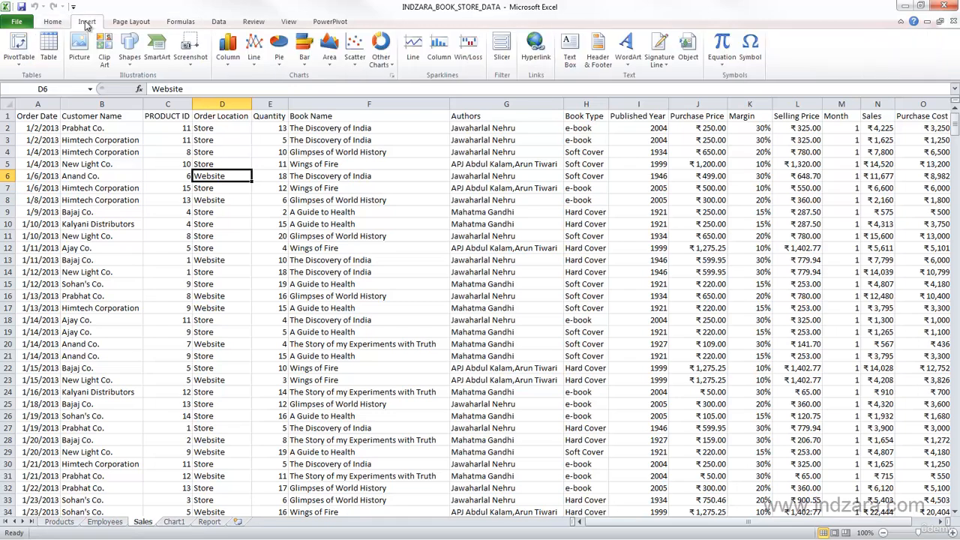
pyautogui.click(20, 48)
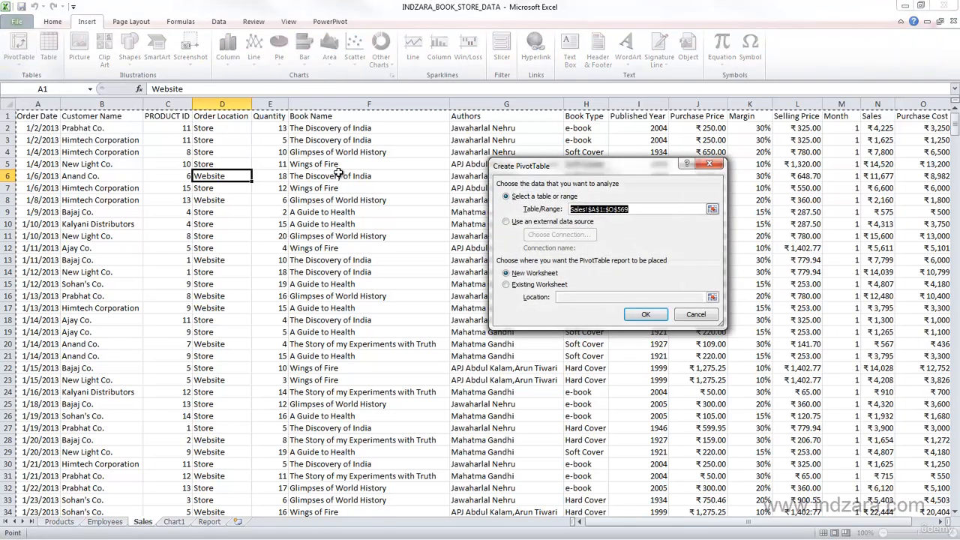
pyautogui.moveTo(527, 168); pyautogui.dragTo(393, 166)
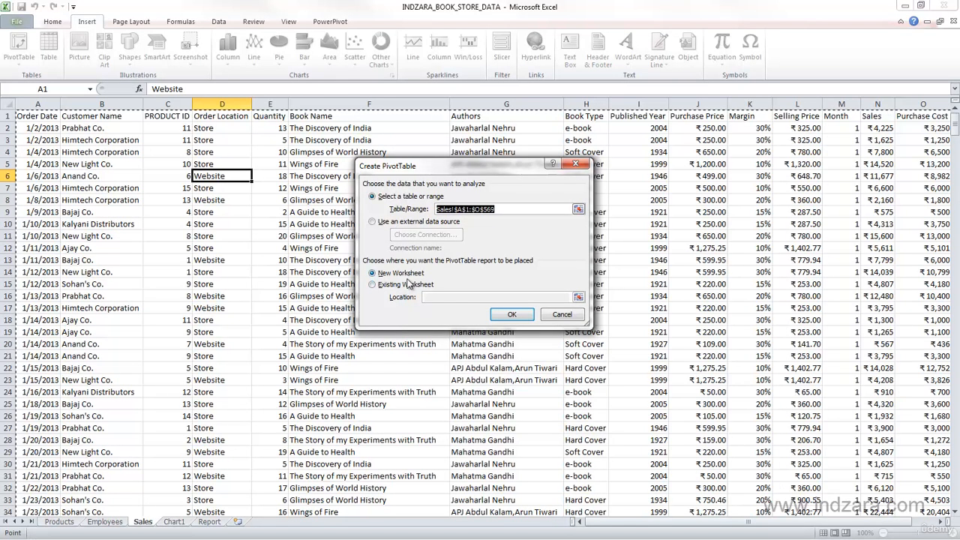
pyautogui.click(509, 315)
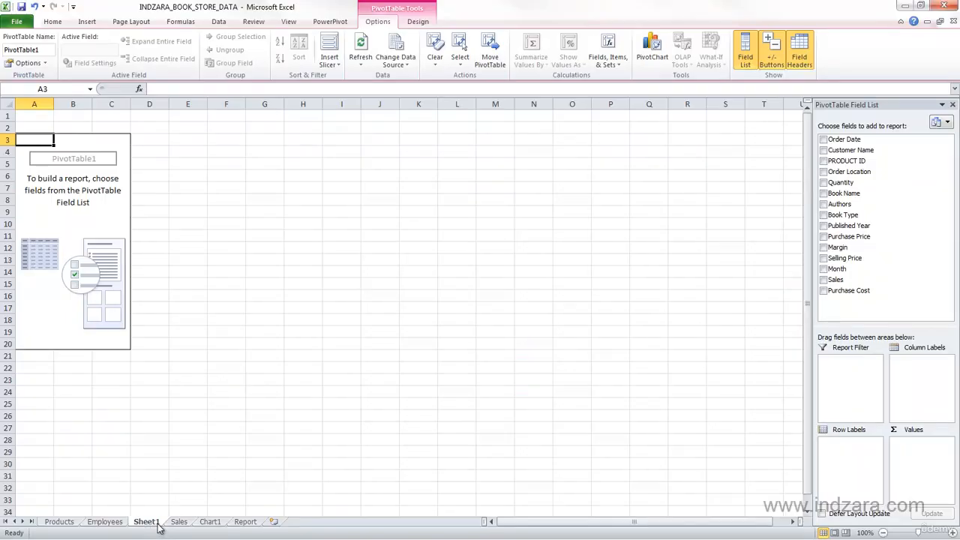
pyautogui.moveTo(156, 528); pyautogui.dragTo(275, 526)
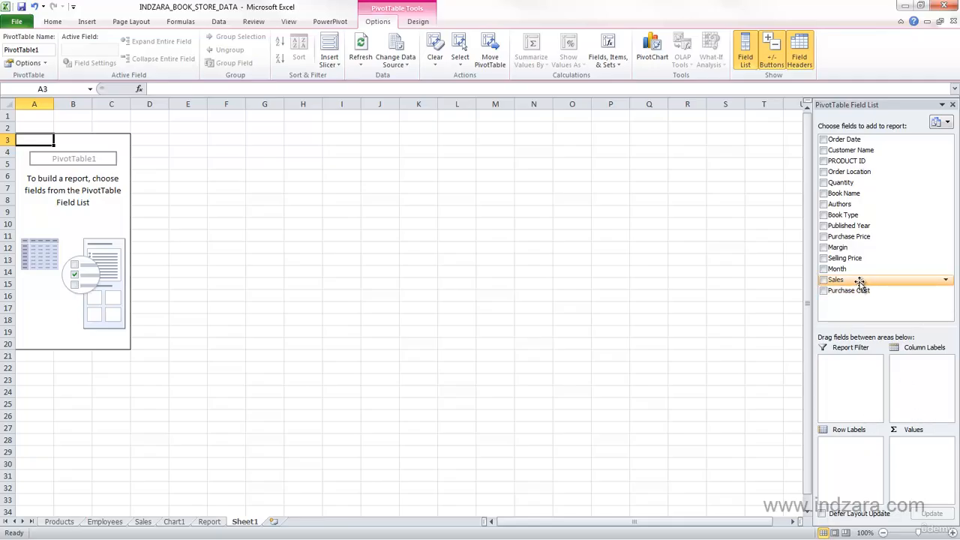
# - Add the Sales field to the PivotTable values and check the total against the Sales column of the source sheet
pyautogui.moveTo(860, 282); pyautogui.dragTo(915, 450)
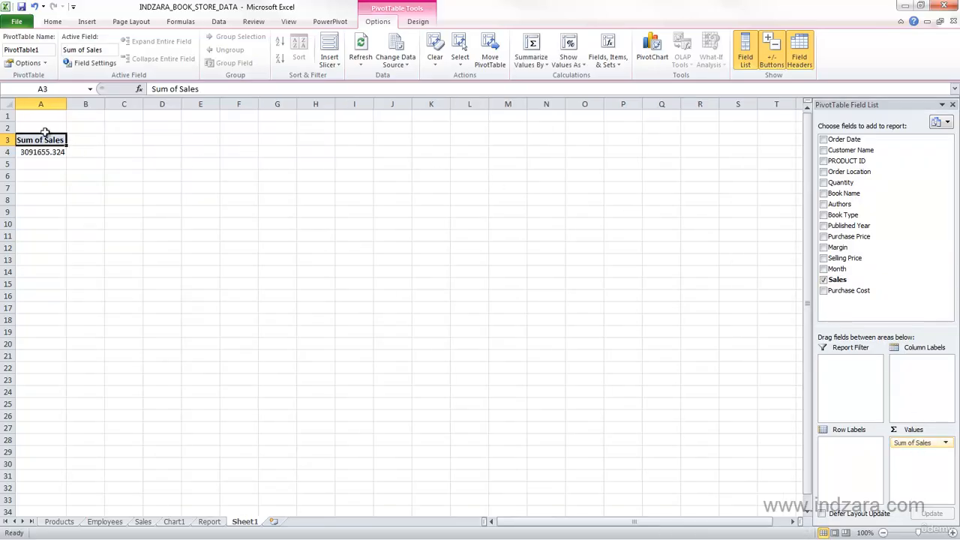
pyautogui.moveTo(36, 152)
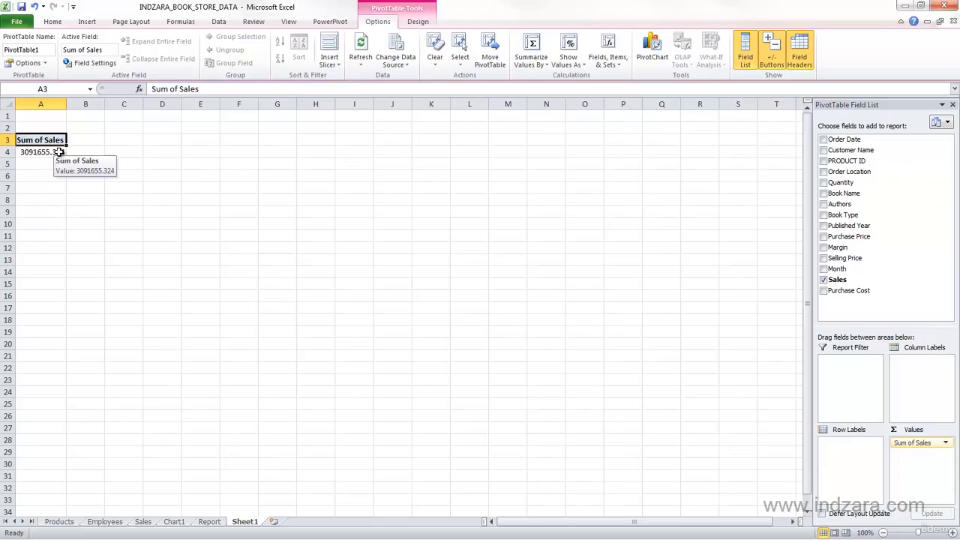
pyautogui.click(143, 521)
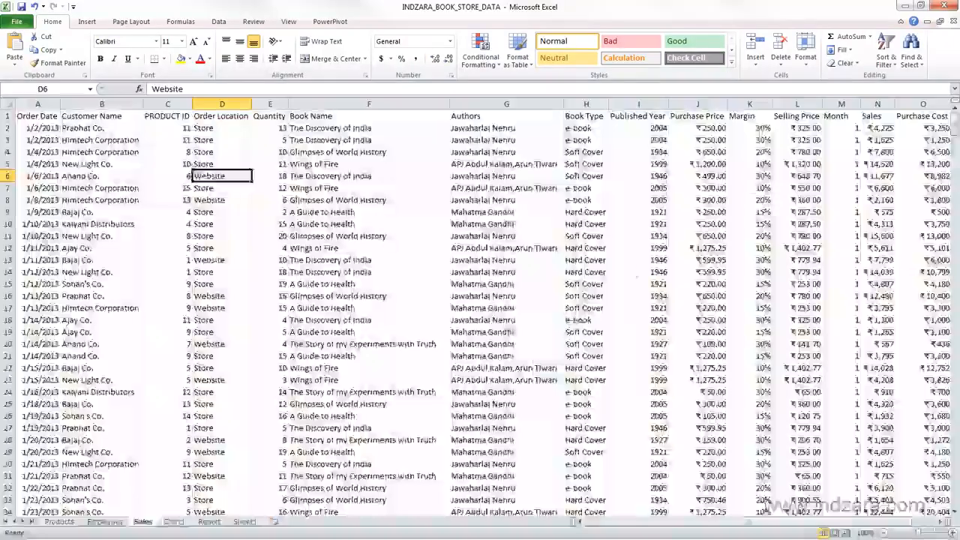
pyautogui.click(878, 104)
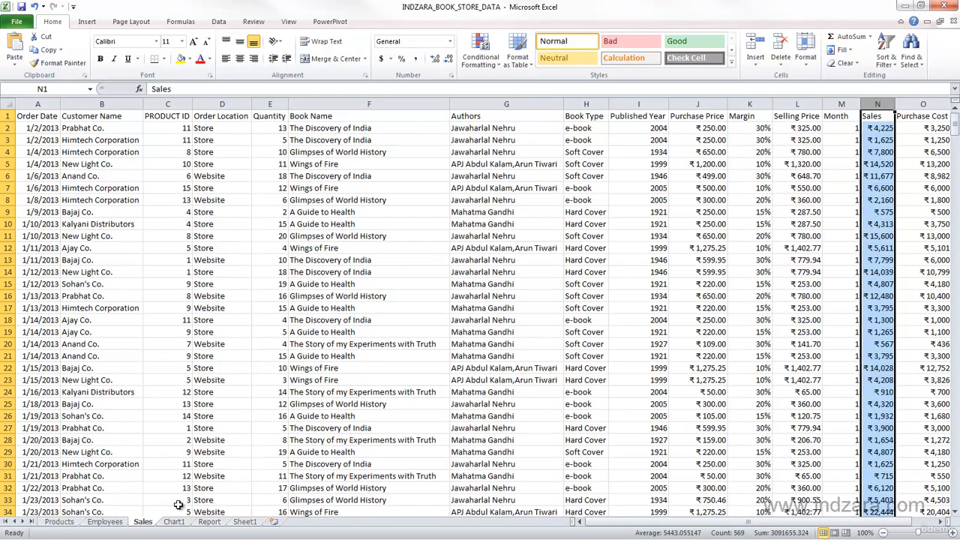
pyautogui.click(243, 521)
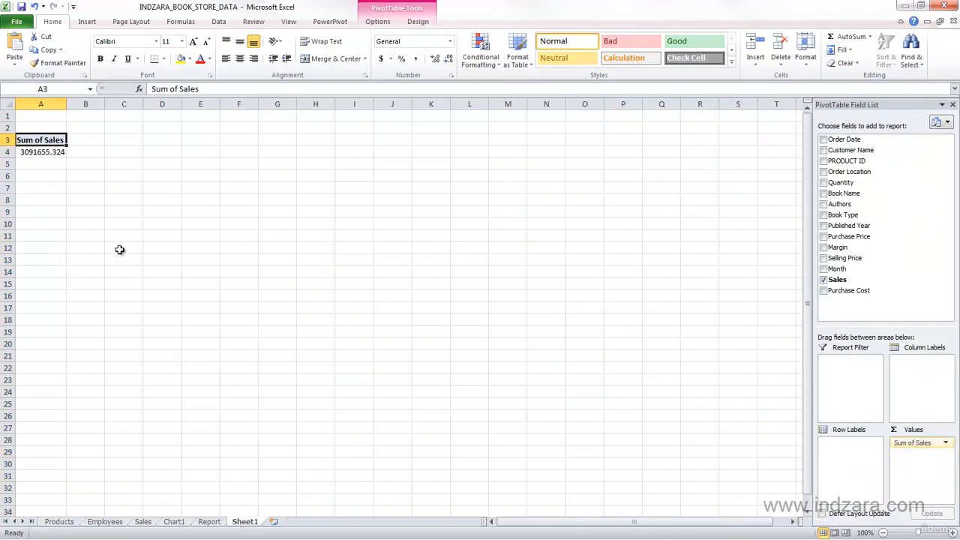
pyautogui.click(49, 152)
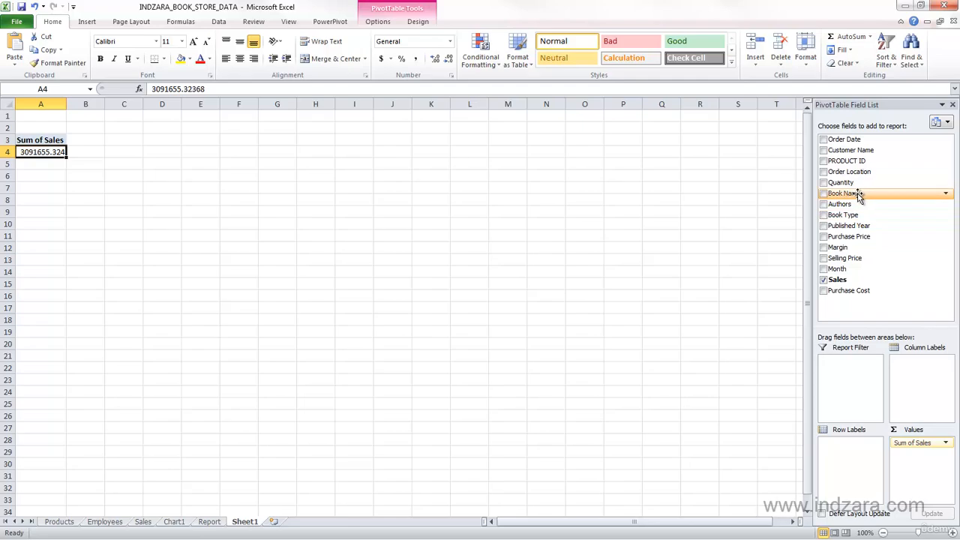
# - Add Book Name as the PivotTable's row labels and compare the rows with the Book Name column on the Sales sheet
pyautogui.moveTo(858, 195); pyautogui.dragTo(850, 454)
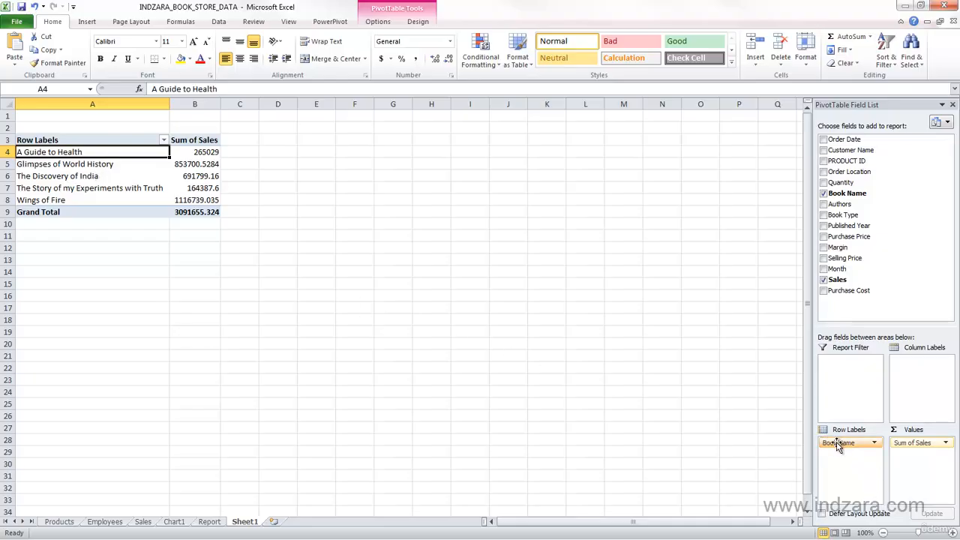
pyautogui.click(142, 521)
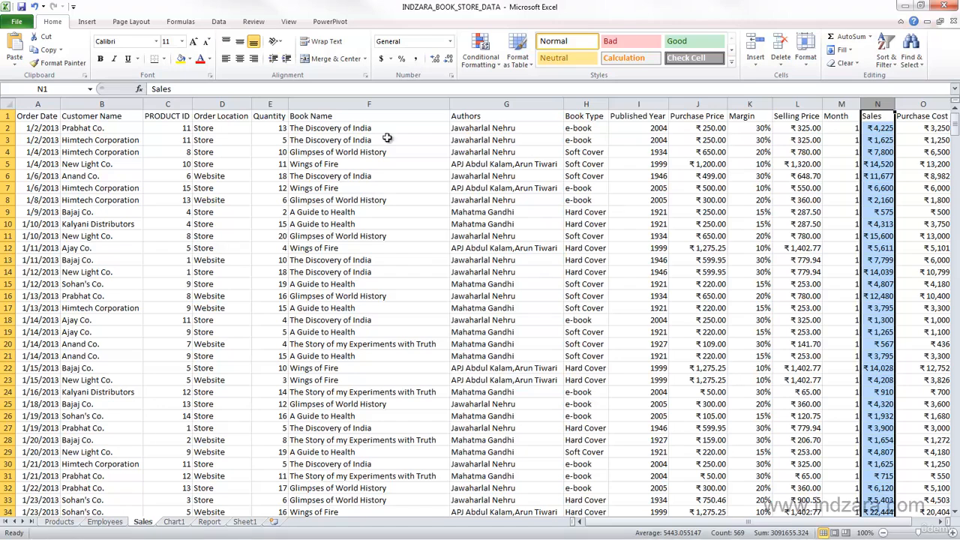
pyautogui.click(347, 104)
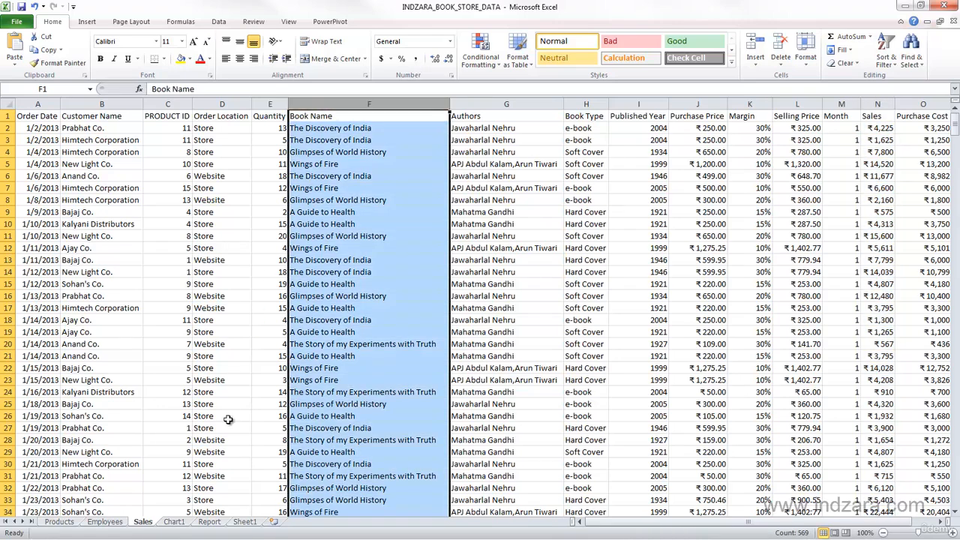
pyautogui.click(244, 523)
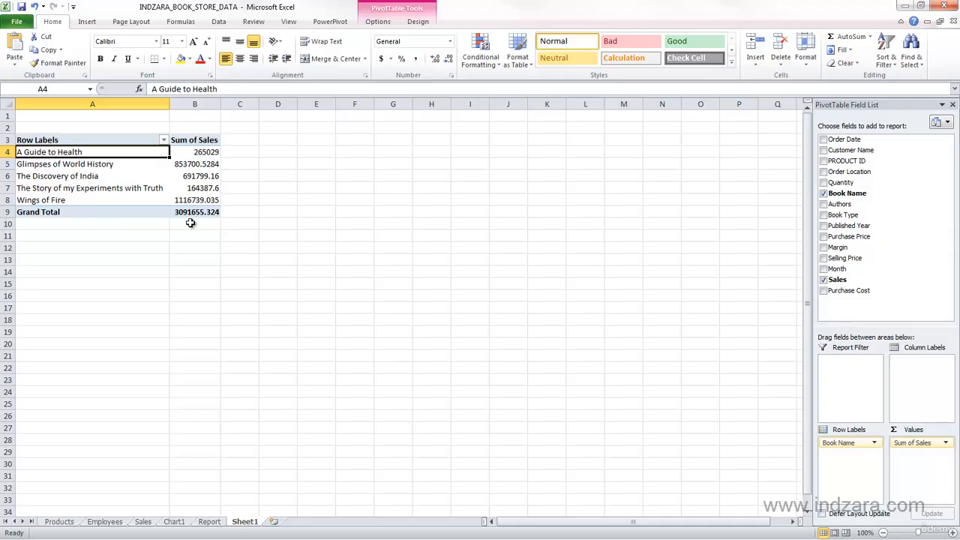
# - Try Book Name in the column labels and return it to the row labels
pyautogui.moveTo(193, 213)
pyautogui.moveTo(852, 446); pyautogui.dragTo(932, 384)
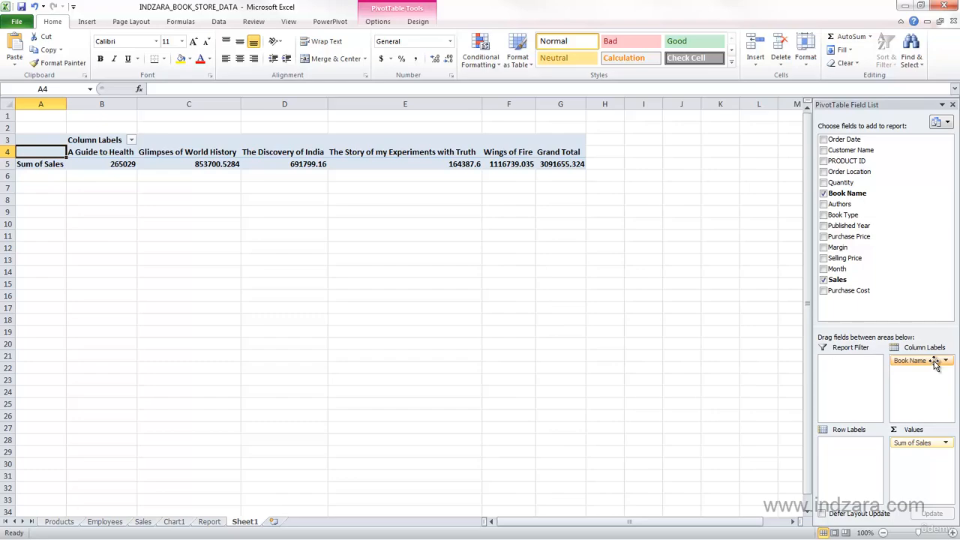
pyautogui.moveTo(933, 363); pyautogui.dragTo(843, 458)
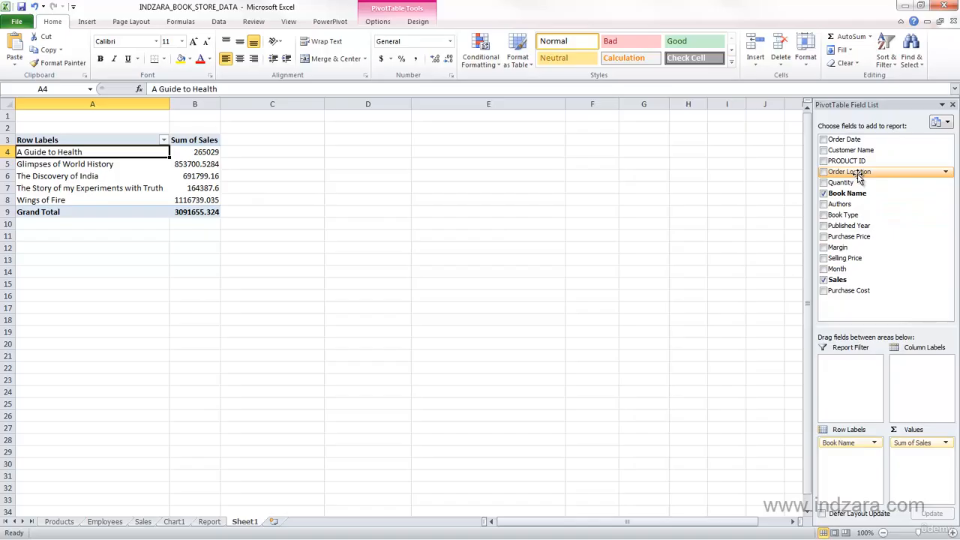
# - Add Order Location as column labels and review the grand totals for A Guide to Health, Store and Website
pyautogui.moveTo(858, 174); pyautogui.dragTo(918, 381)
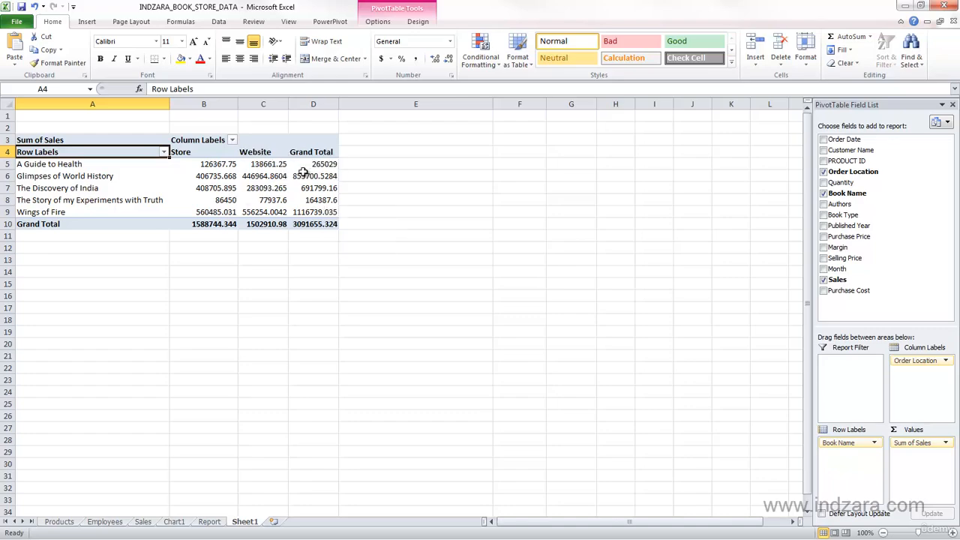
pyautogui.click(334, 169)
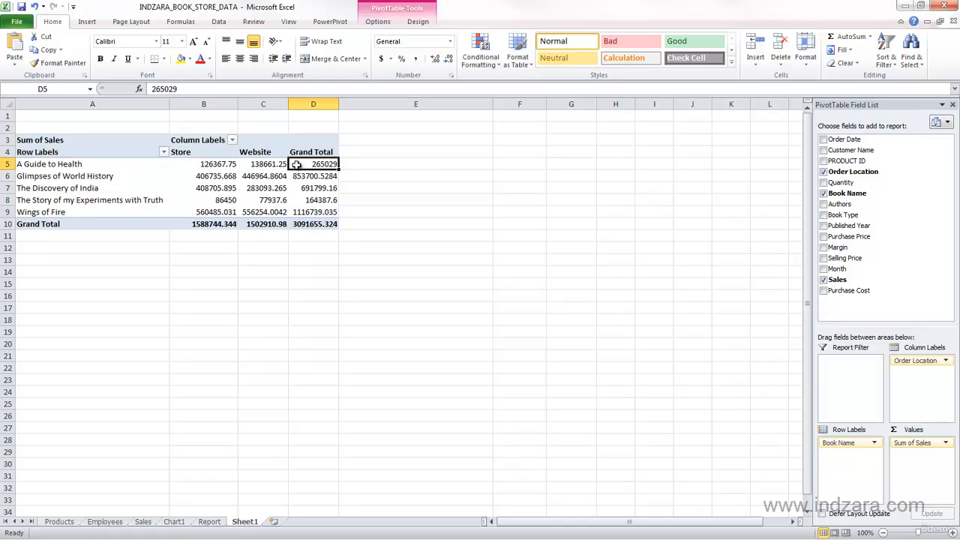
pyautogui.moveTo(257, 166)
pyautogui.moveTo(219, 166)
pyautogui.click(219, 225)
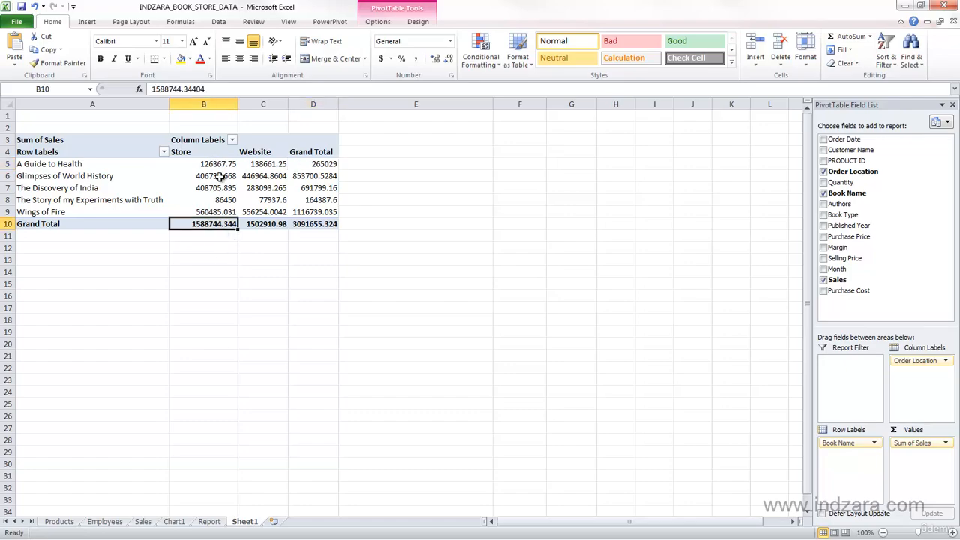
pyautogui.click(279, 225)
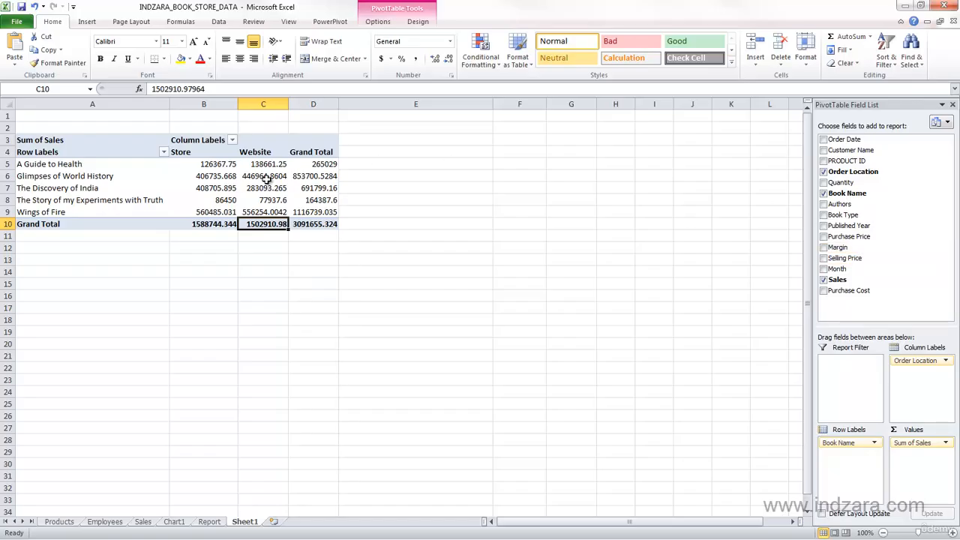
pyautogui.moveTo(254, 187)
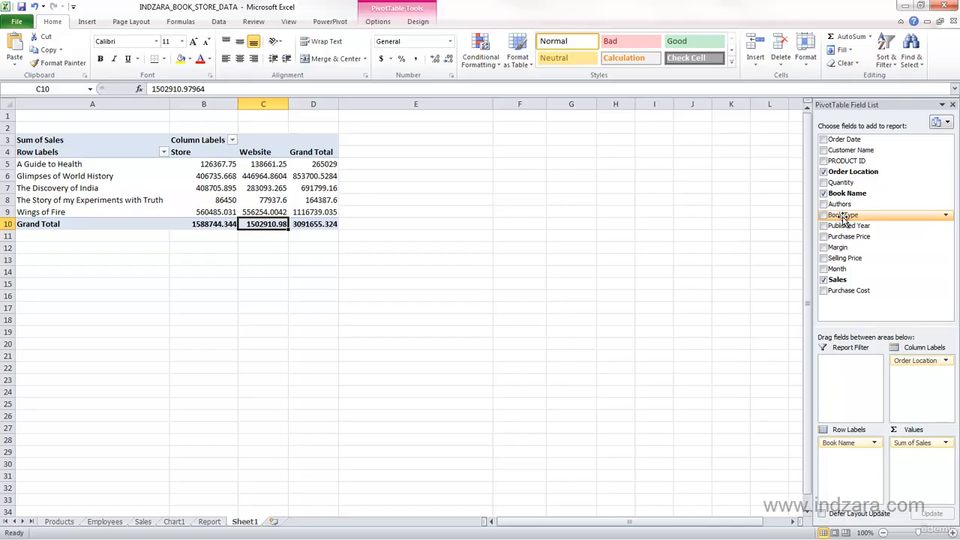
# - Add Book Type as a report filter and restrict the PivotTable to e-book
pyautogui.moveTo(842, 214); pyautogui.dragTo(844, 371)
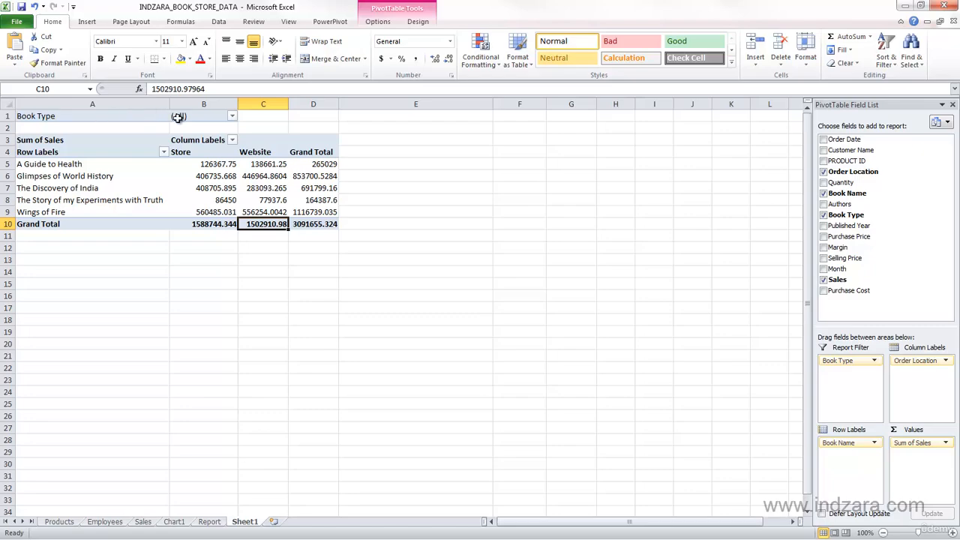
pyautogui.click(232, 118)
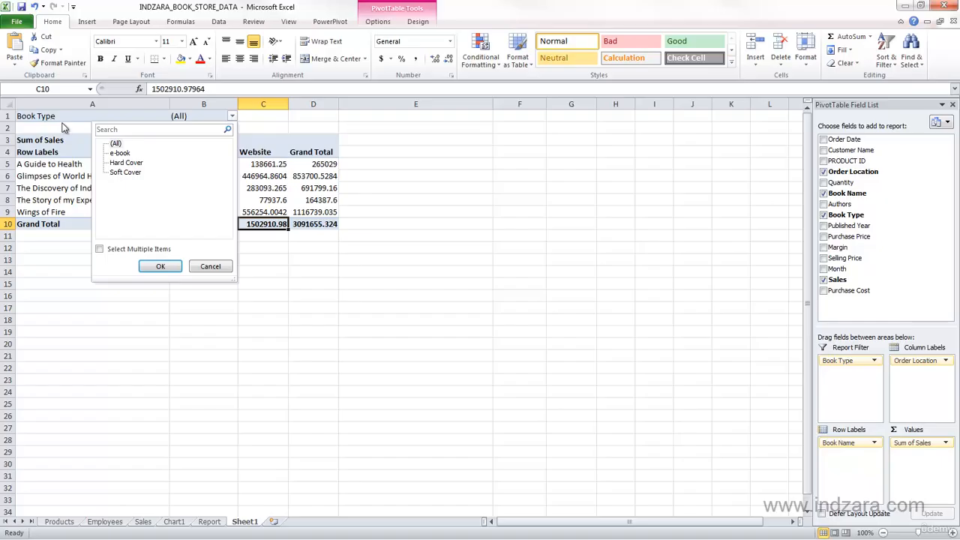
pyautogui.click(120, 153)
pyautogui.click(155, 266)
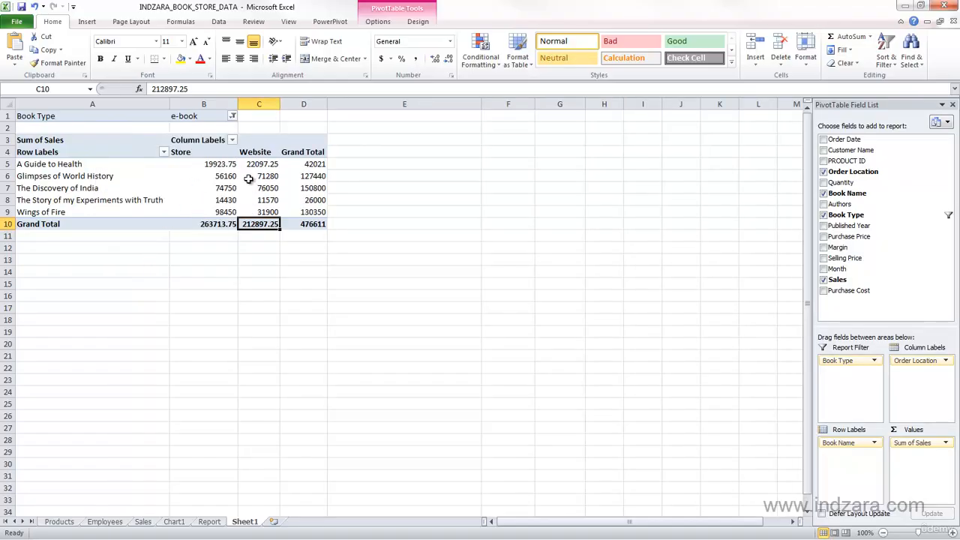
# - Switch the Book Type report filter to Hard Cover
pyautogui.click(233, 118)
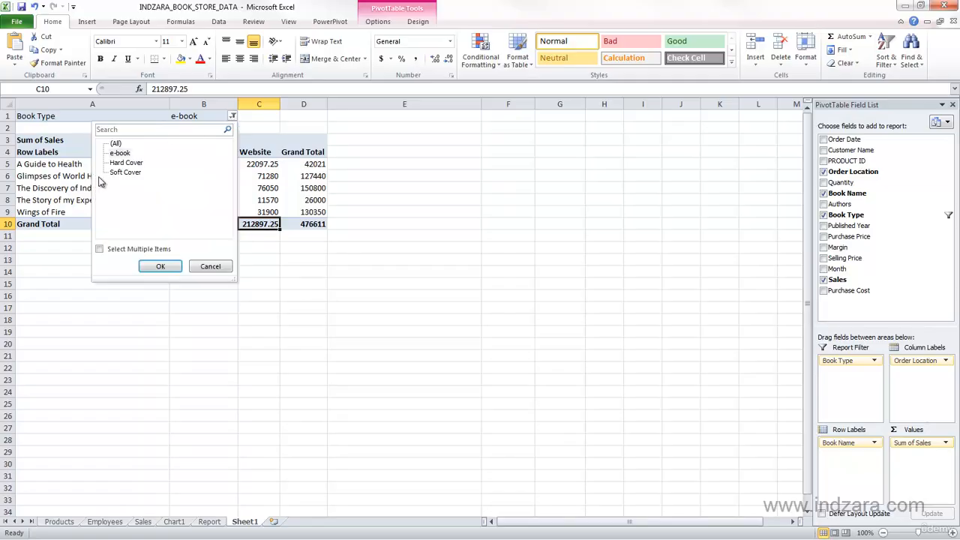
pyautogui.click(126, 163)
pyautogui.click(160, 266)
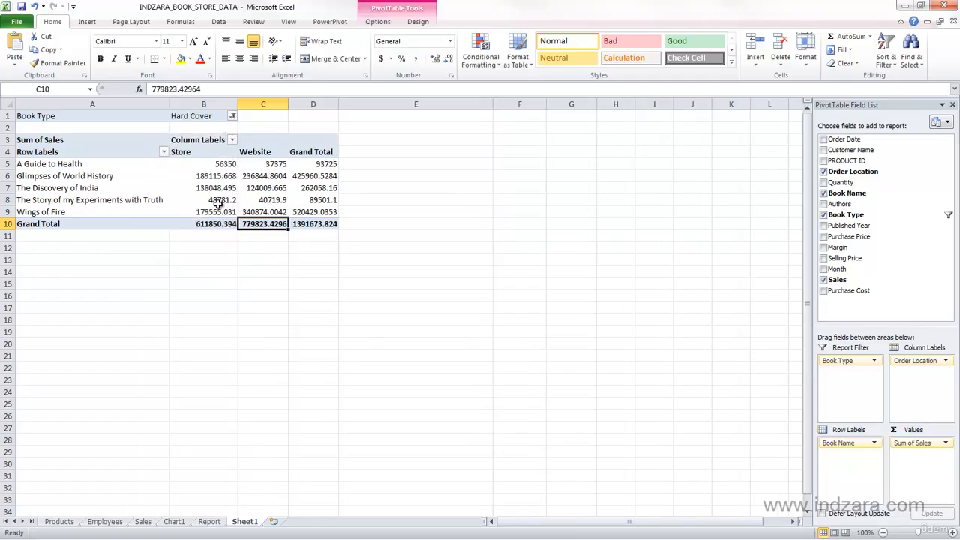
# - Allow multiple items in the Book Type filter and include both e-book and Hard Cover
pyautogui.click(233, 117)
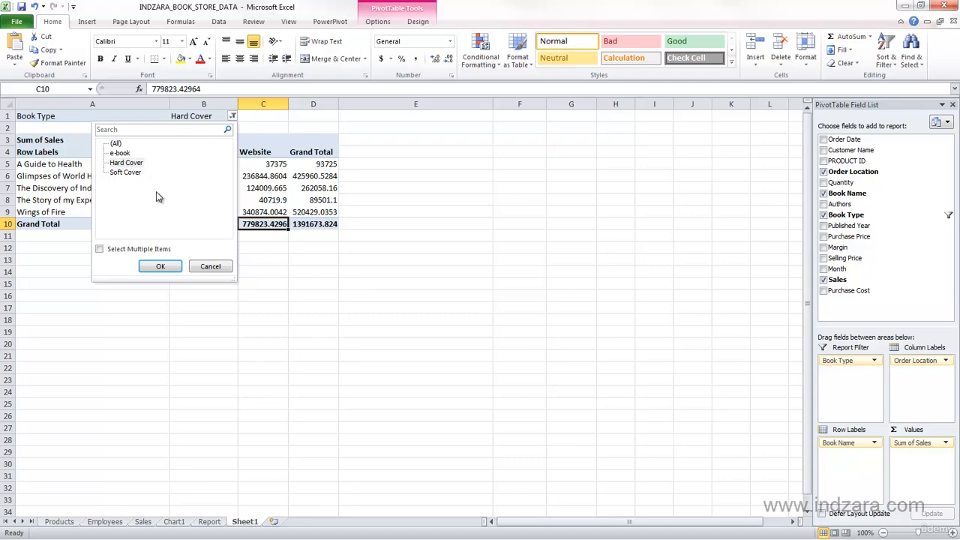
pyautogui.click(127, 248)
pyautogui.click(114, 153)
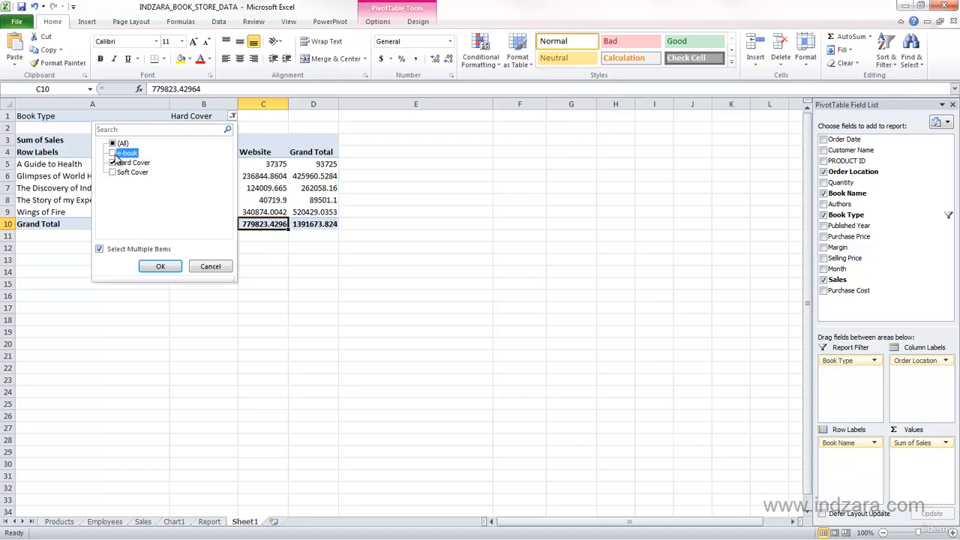
pyautogui.click(149, 264)
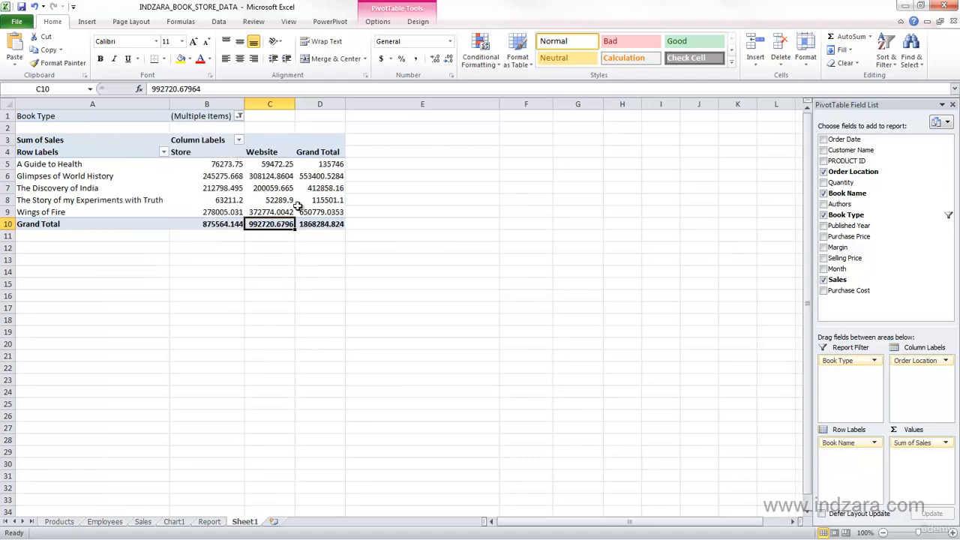
# - Remove Hard Cover from the Book Type filter so only e-book is selected, and recheck the filter choices without changing them
pyautogui.click(239, 117)
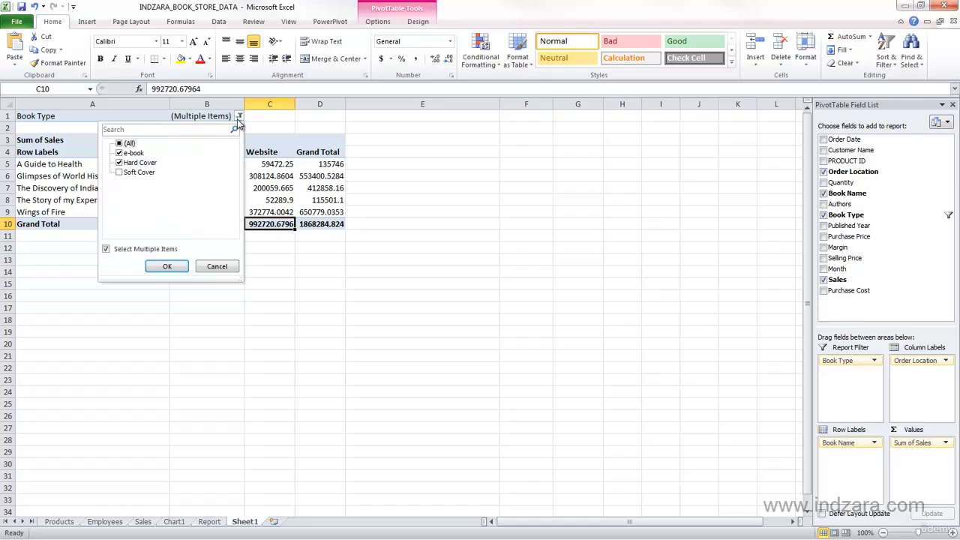
pyautogui.click(119, 163)
pyautogui.click(167, 266)
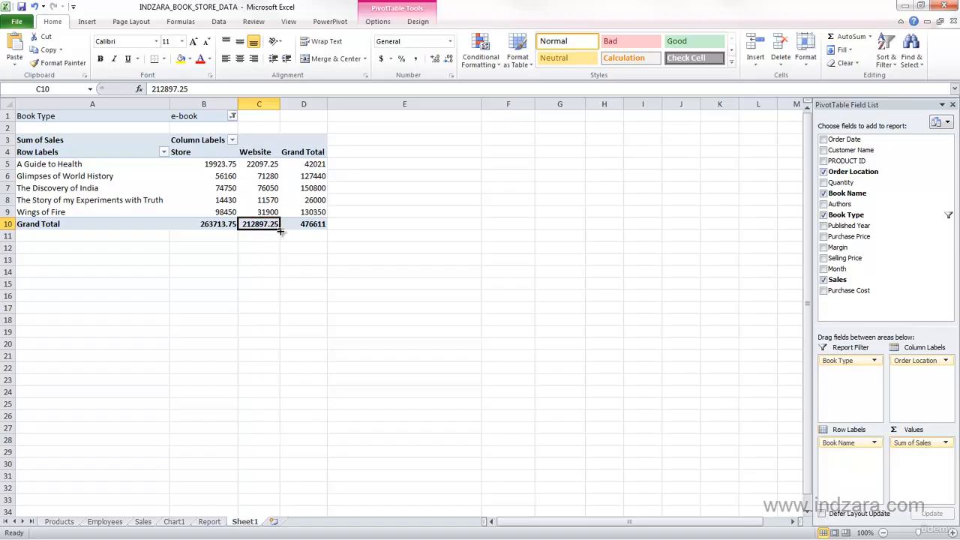
pyautogui.moveTo(180, 173)
pyautogui.click(232, 117)
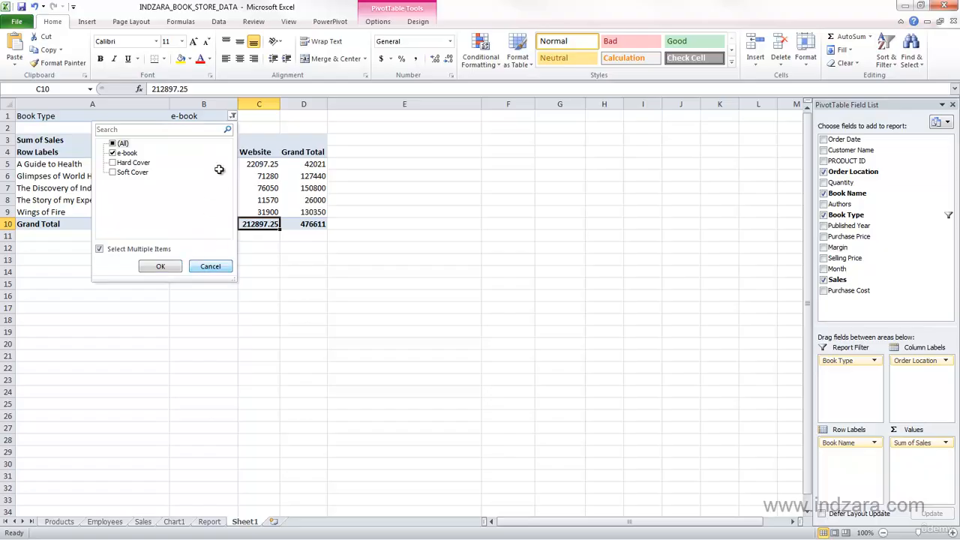
pyautogui.click(199, 266)
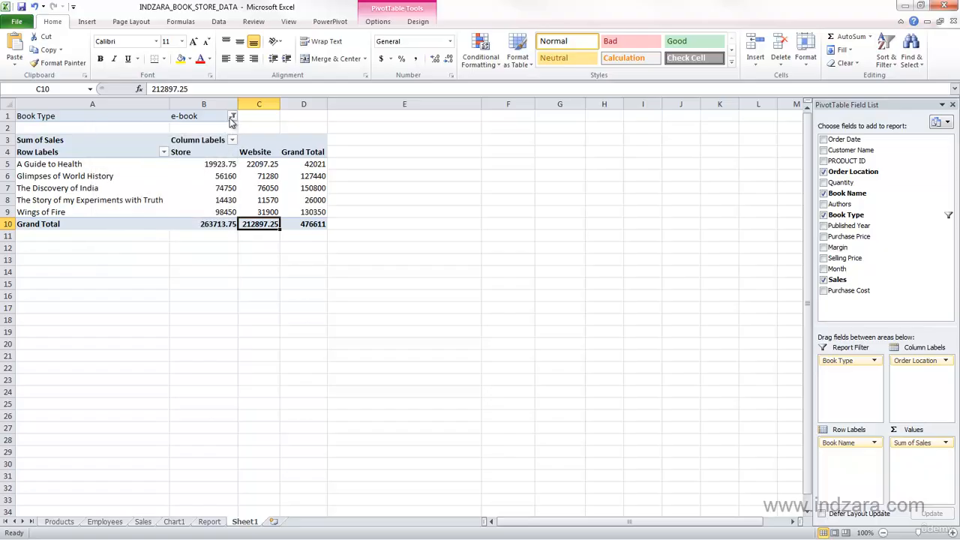
# - Sort the PivotTable's book names from A to Z and check the book name filter choices without changing them
pyautogui.click(163, 153)
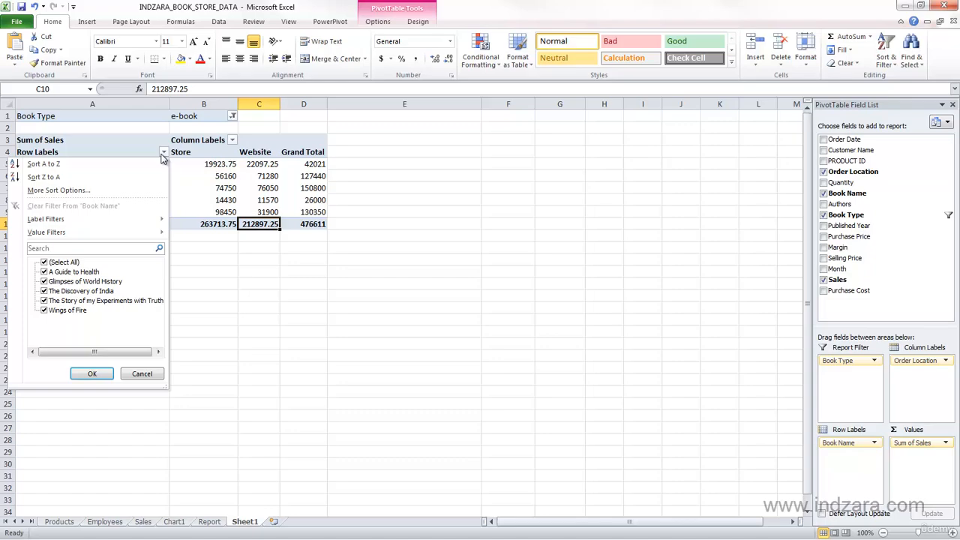
pyautogui.click(60, 164)
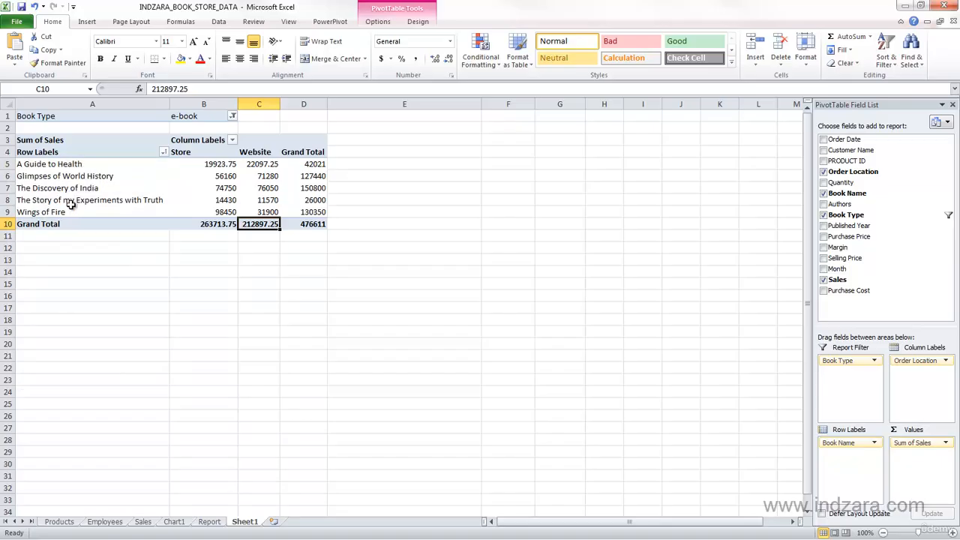
pyautogui.click(165, 152)
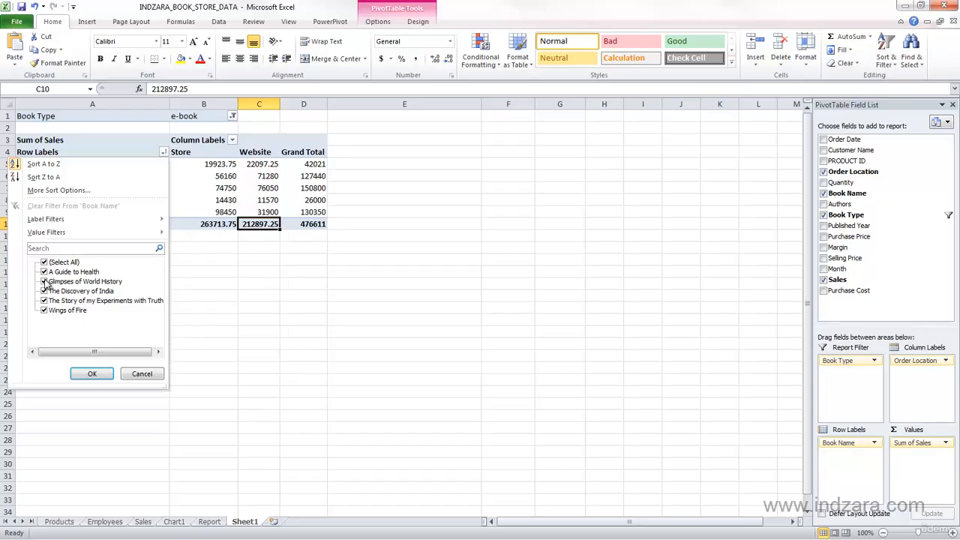
pyautogui.click(148, 373)
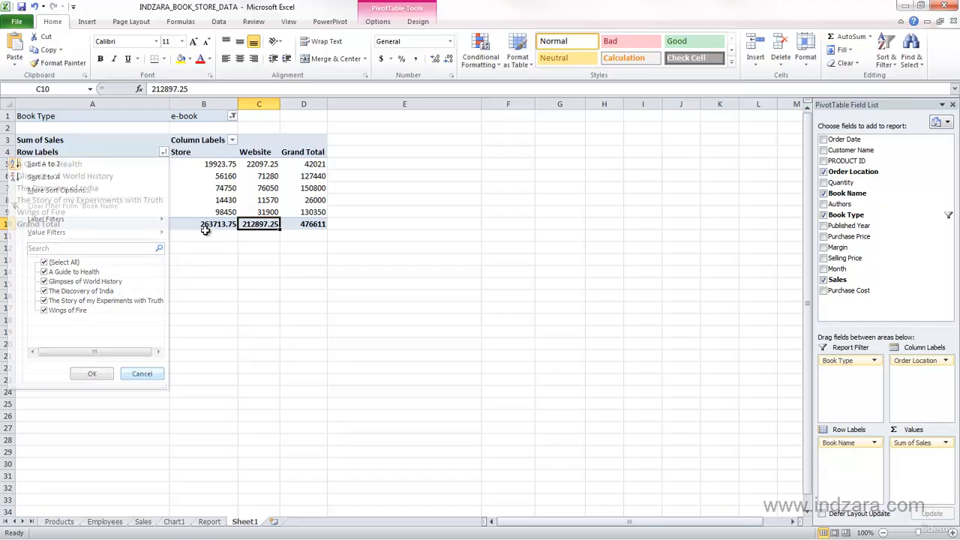
# - Filter the Order Location column labels to exclude Store and keep only Website
pyautogui.click(232, 140)
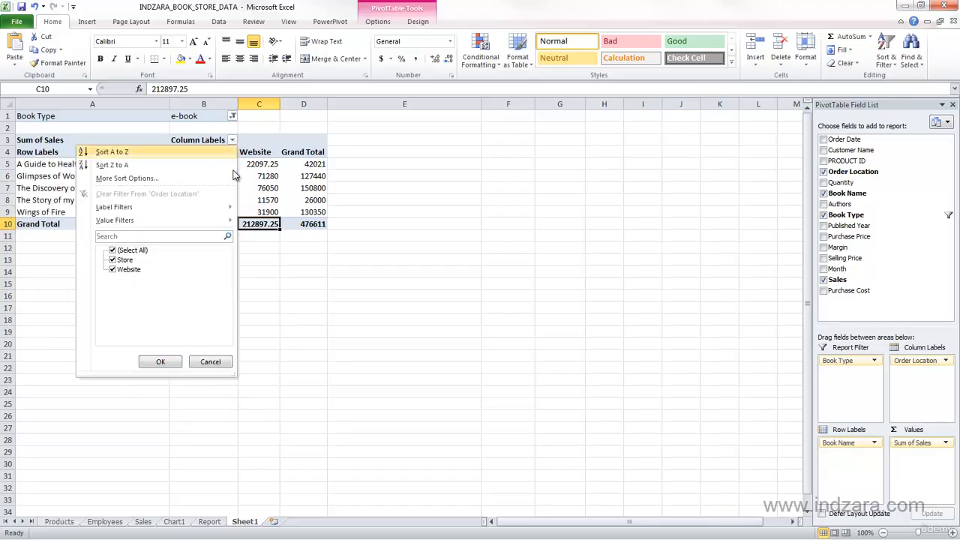
pyautogui.click(112, 261)
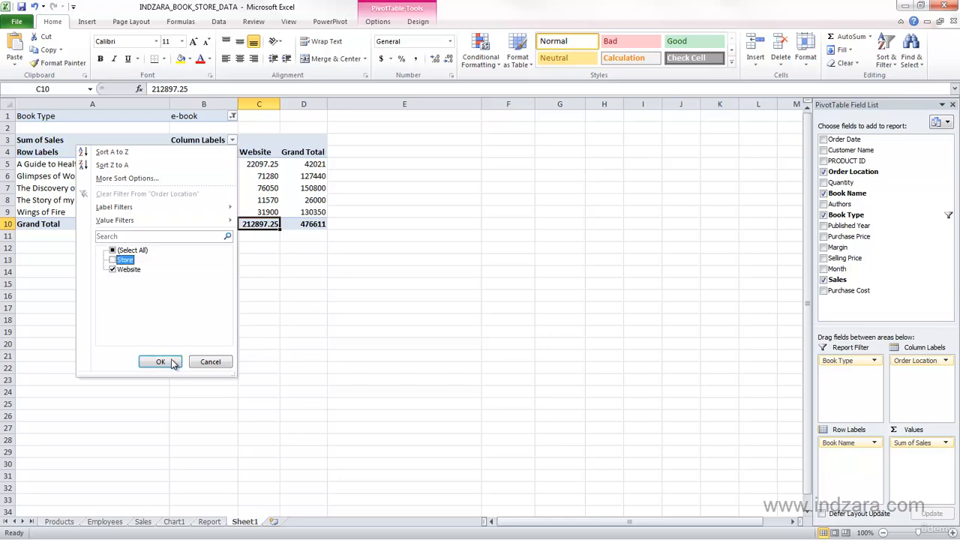
pyautogui.click(165, 361)
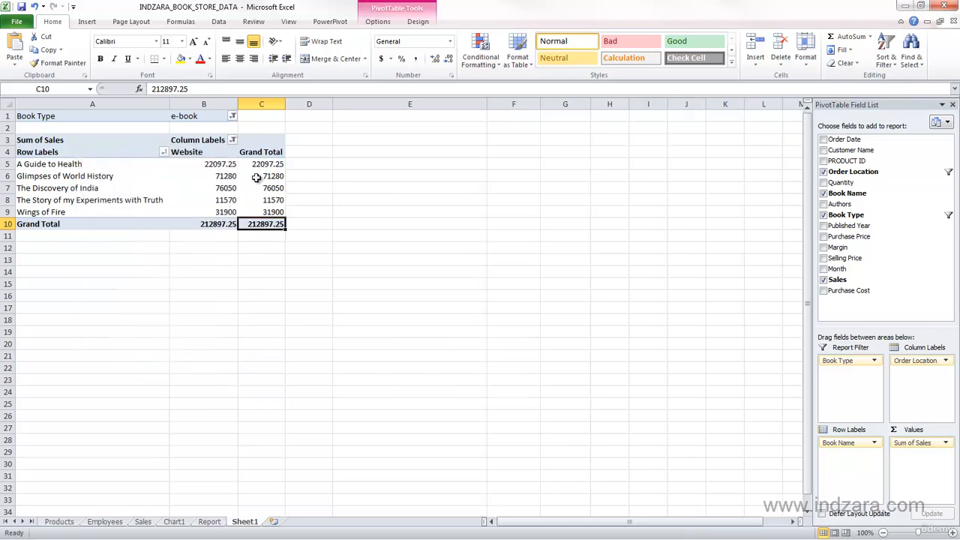
# - Include Store again in the Order Location column filter, and select an empty cell below the PivotTable
pyautogui.click(233, 141)
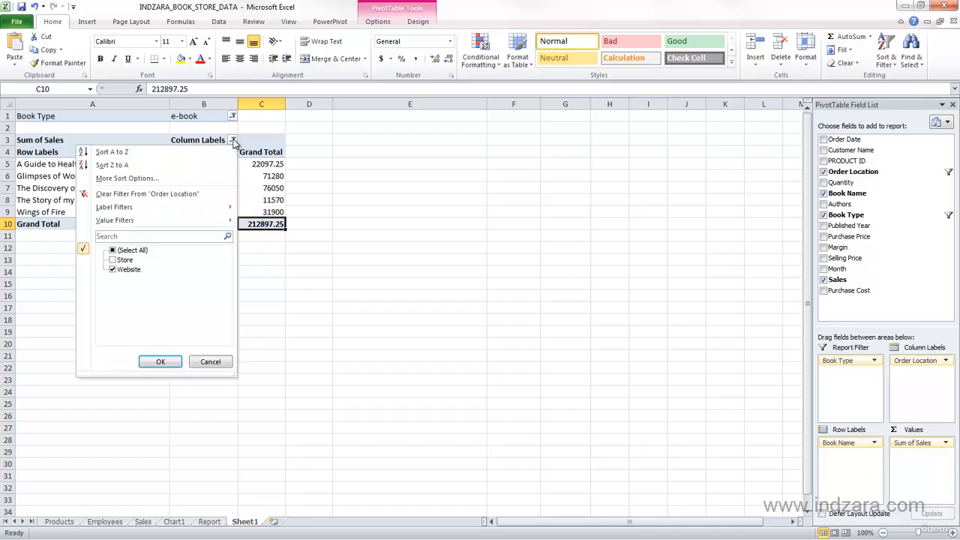
pyautogui.click(113, 260)
pyautogui.click(161, 360)
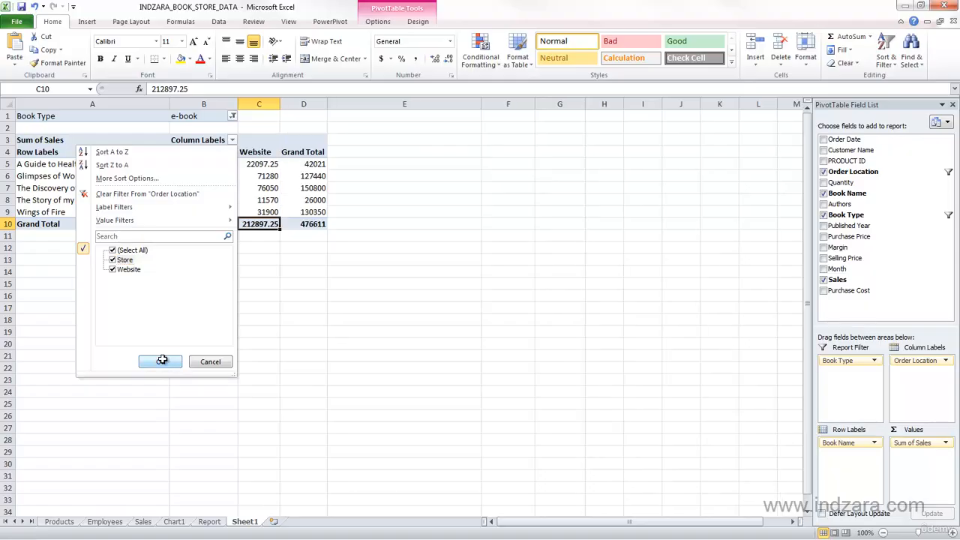
pyautogui.click(285, 258)
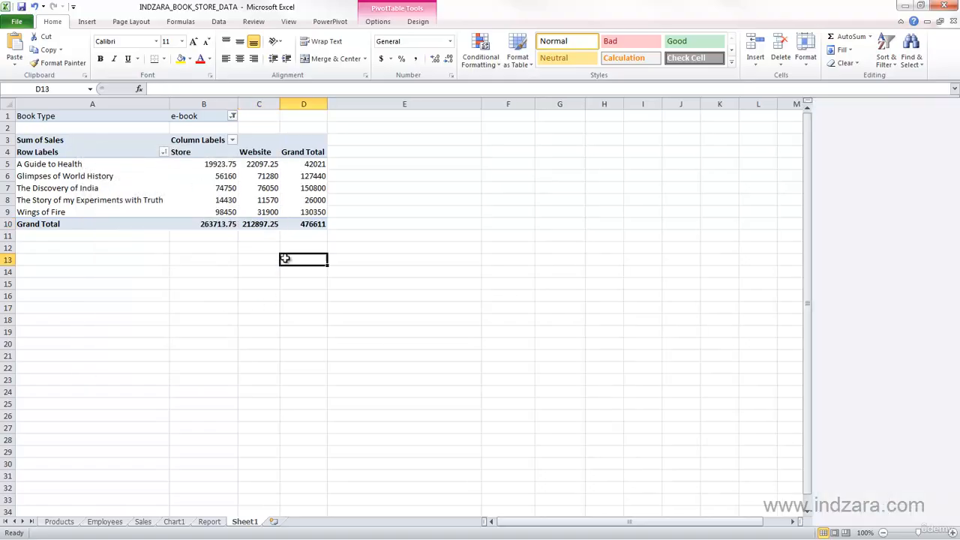